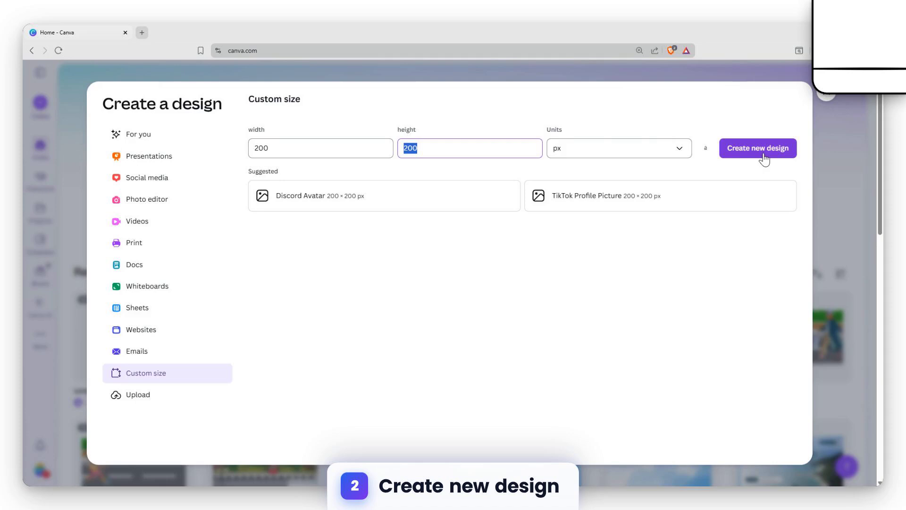
# Create a new custom-size design of 200 × 200 px
pyautogui.click(763, 151)
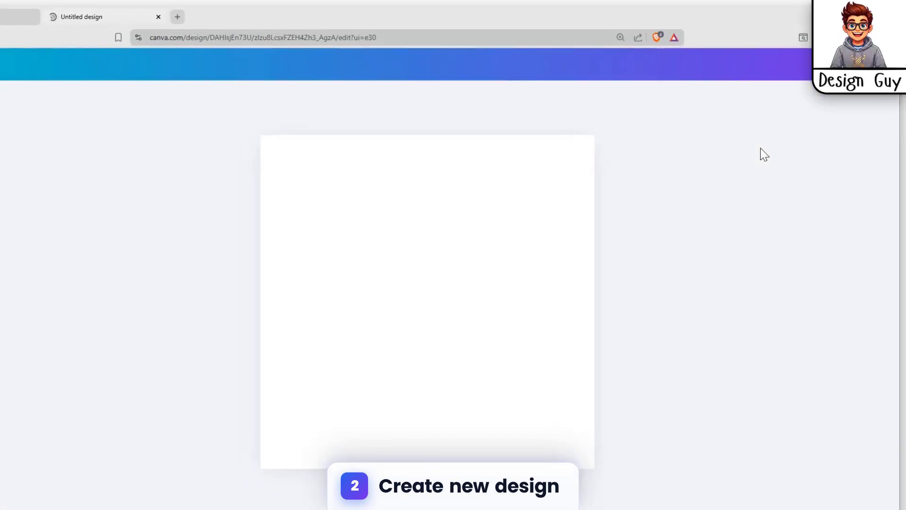
pyautogui.click(760, 149)
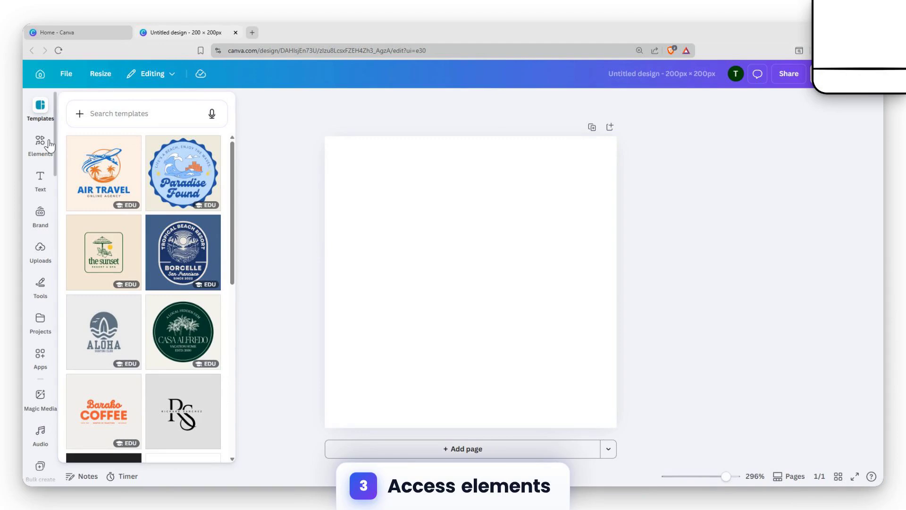
# Add the recently used wavy shape element to the page
pyautogui.click(42, 144)
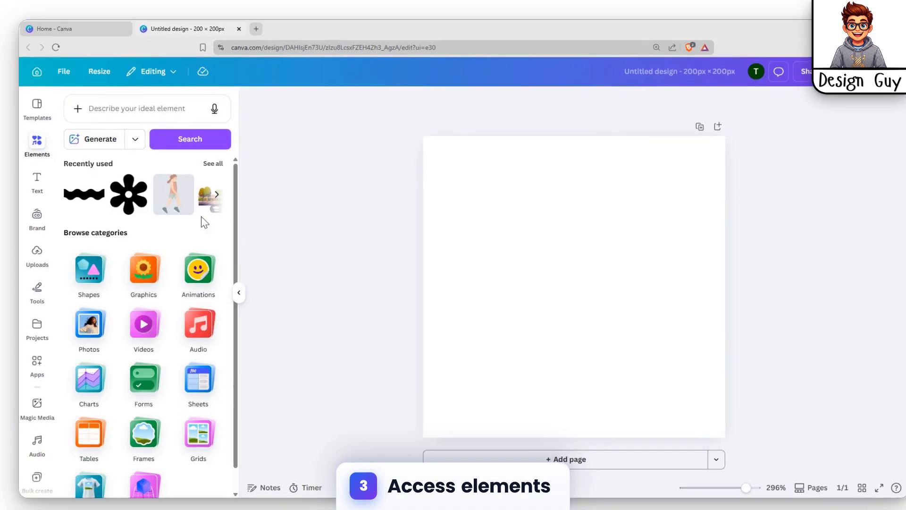
pyautogui.scroll(-2, 153, 264)
pyautogui.scroll(2, 120, 337)
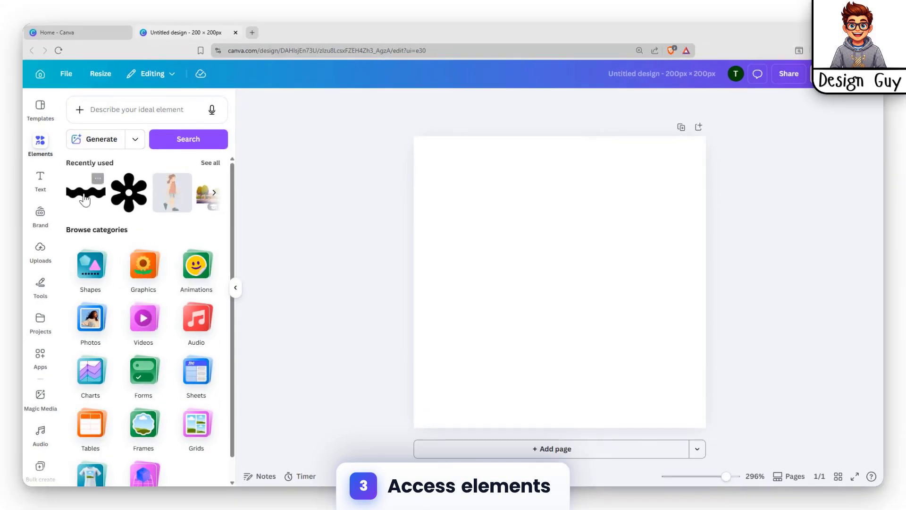
pyautogui.click(211, 163)
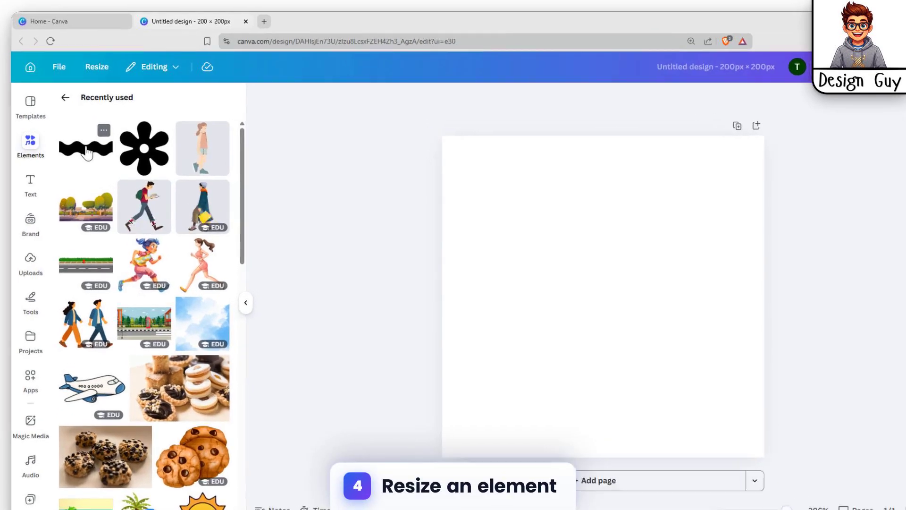
pyautogui.click(93, 150)
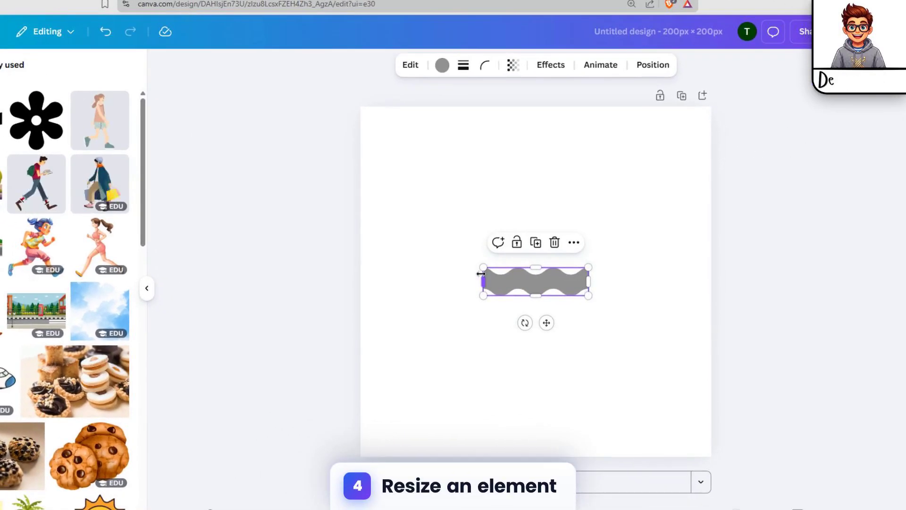
# Enlarge the wavy shape so it spans the full width of the page
pyautogui.moveTo(483, 267); pyautogui.dragTo(361, 234)
pyautogui.moveTo(587, 295); pyautogui.dragTo(703, 341)
pyautogui.click(580, 236)
pyautogui.click(564, 245)
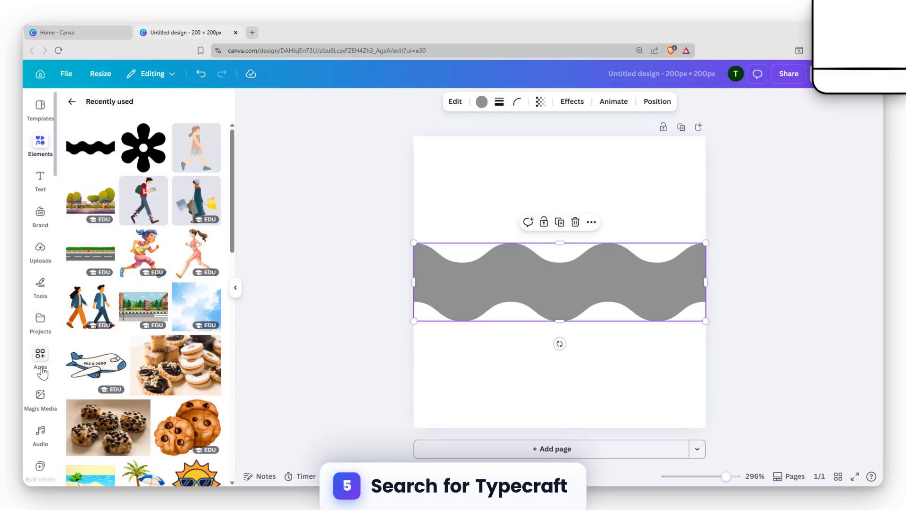
# Search the apps for TypeCraft and open it
pyautogui.click(41, 370)
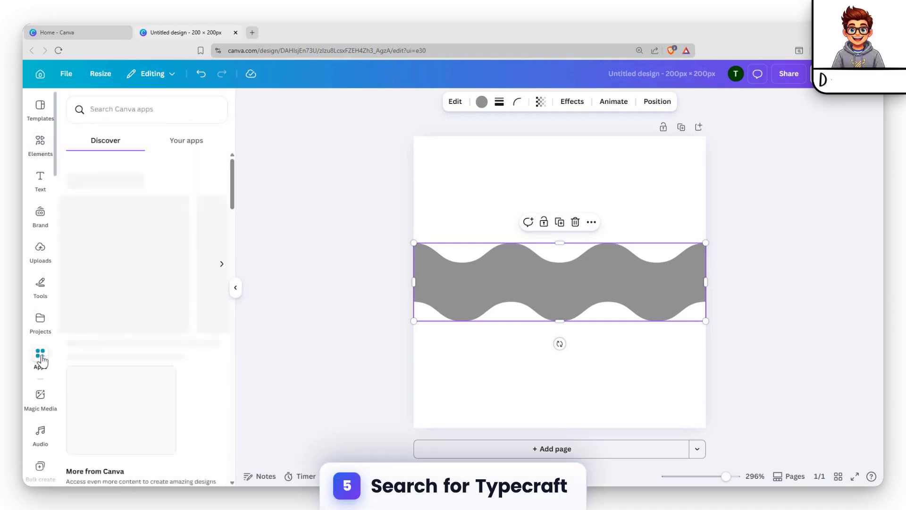
pyautogui.write('t')
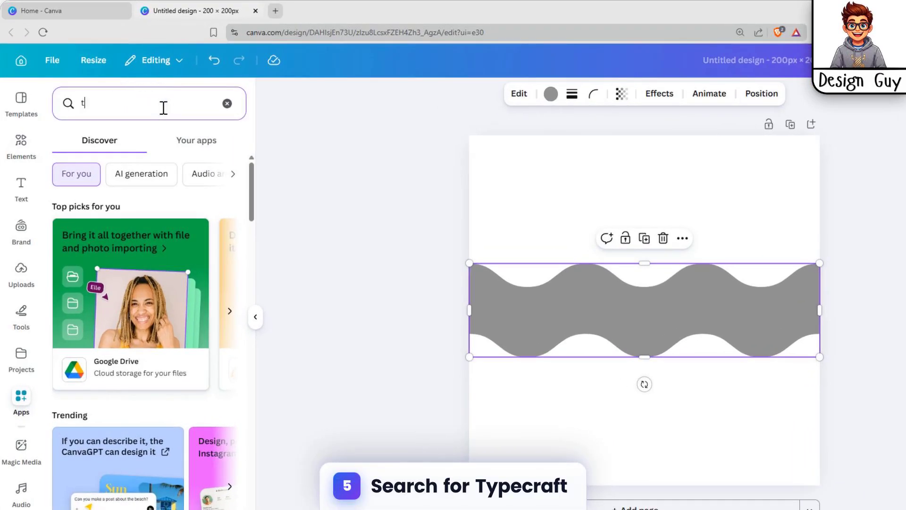
pyautogui.write('ypecra')
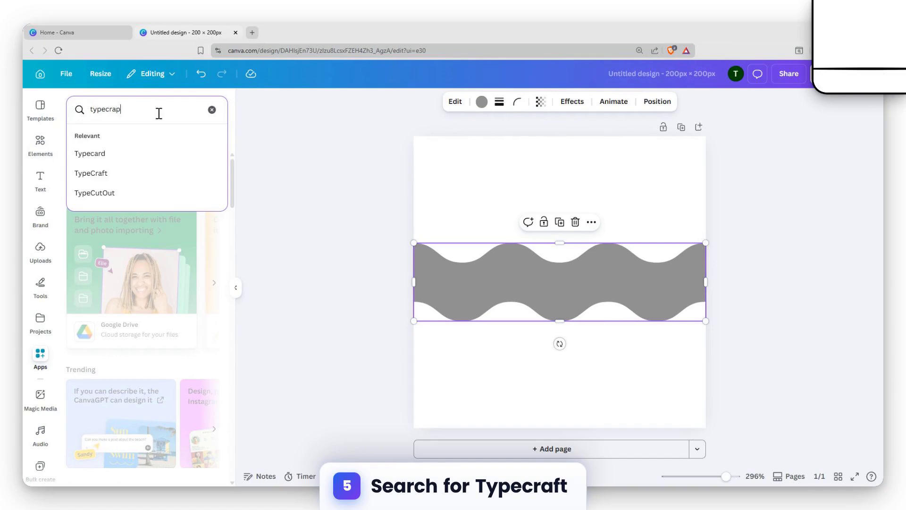
pyautogui.write('p')
pyautogui.press('BackSpace')
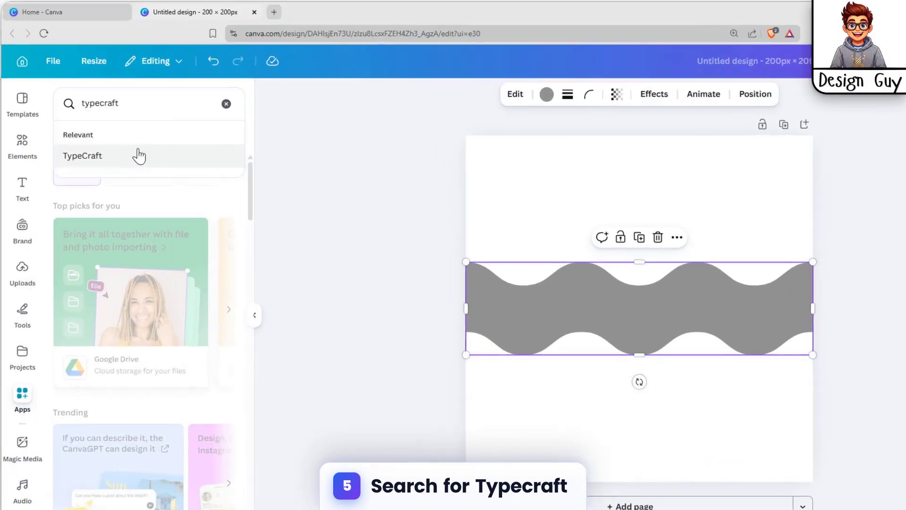
pyautogui.click(138, 152)
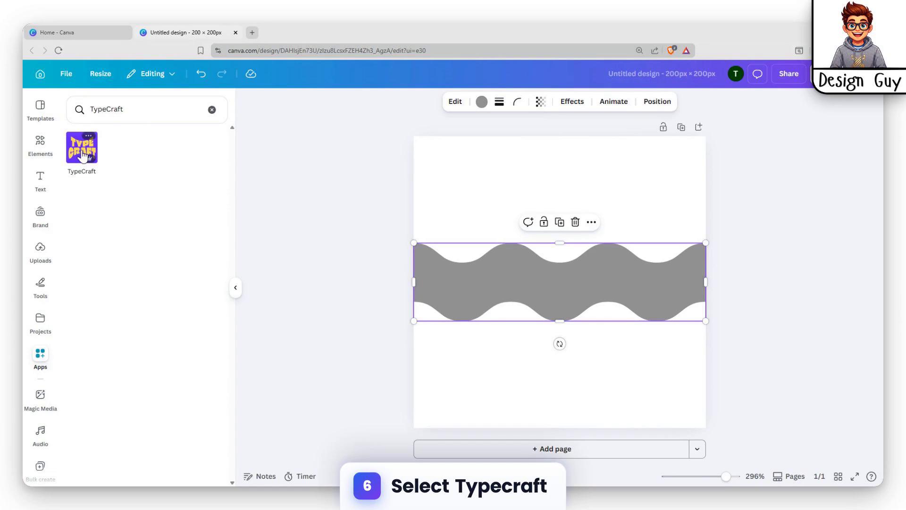
pyautogui.click(79, 152)
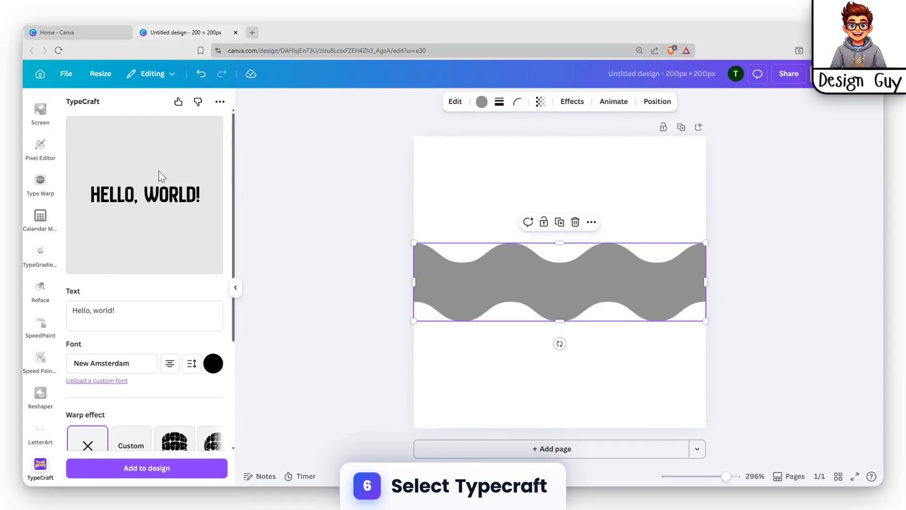
# Replace the TypeCraft sample text with Animation
pyautogui.scroll(-3, 134, 227)
pyautogui.scroll(3, 142, 236)
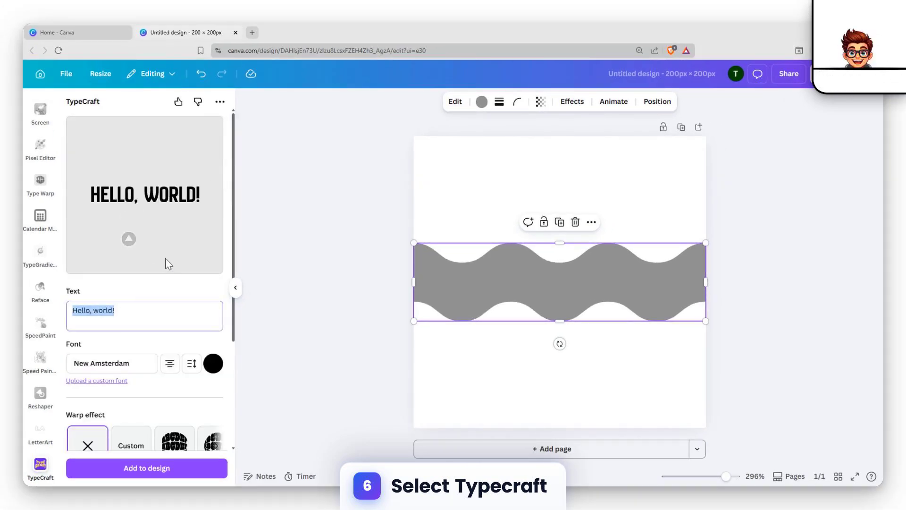
pyautogui.write('Anim')
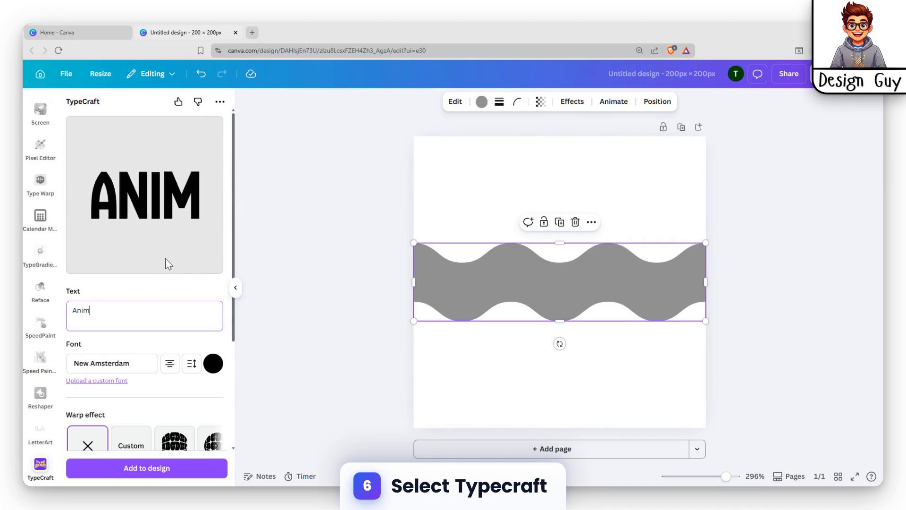
pyautogui.write('ation')
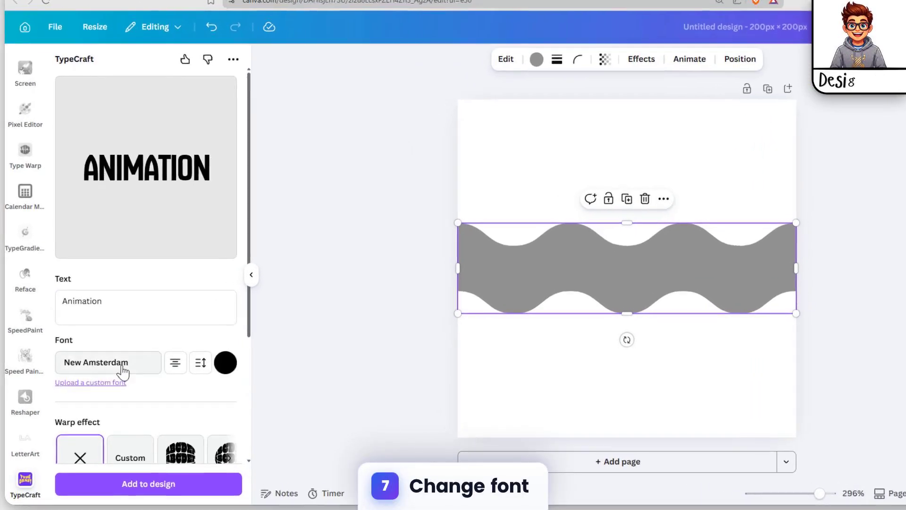
# Set the TypeCraft font to Adore Cats and the text colour to purple
pyautogui.click(122, 364)
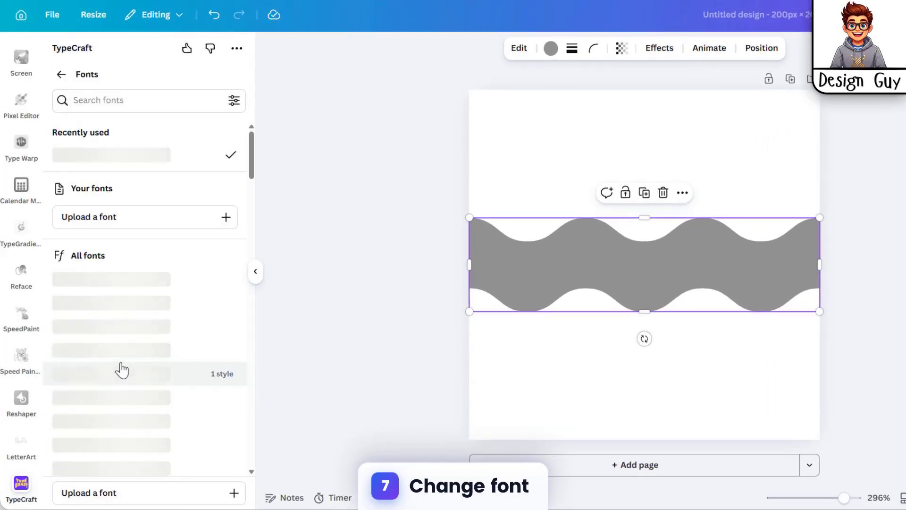
pyautogui.click(95, 327)
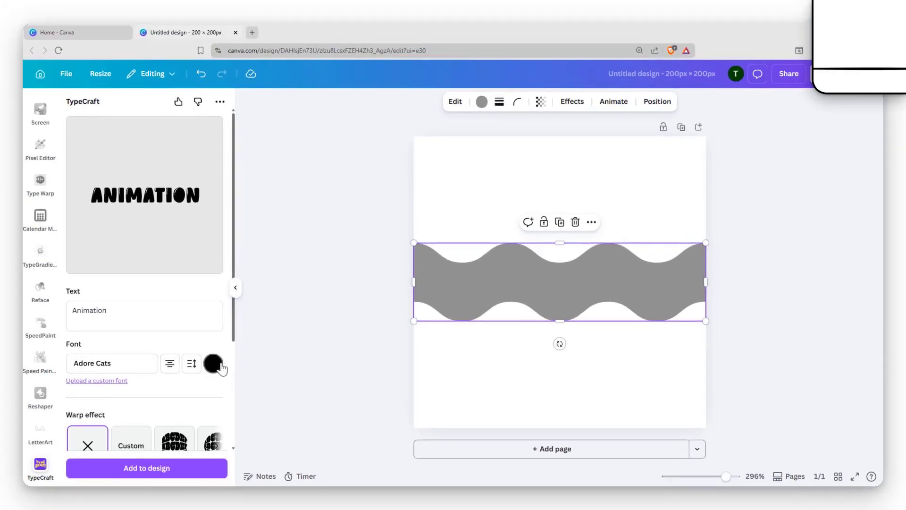
pyautogui.click(231, 362)
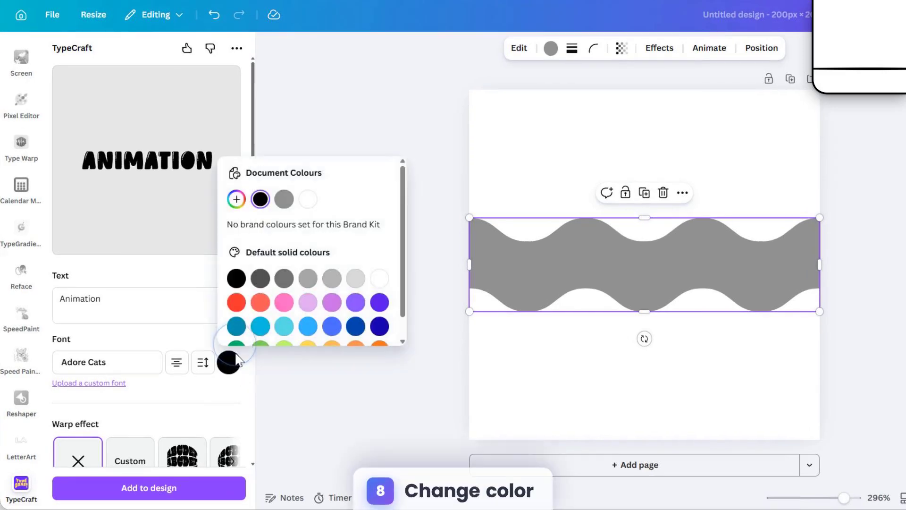
pyautogui.click(380, 278)
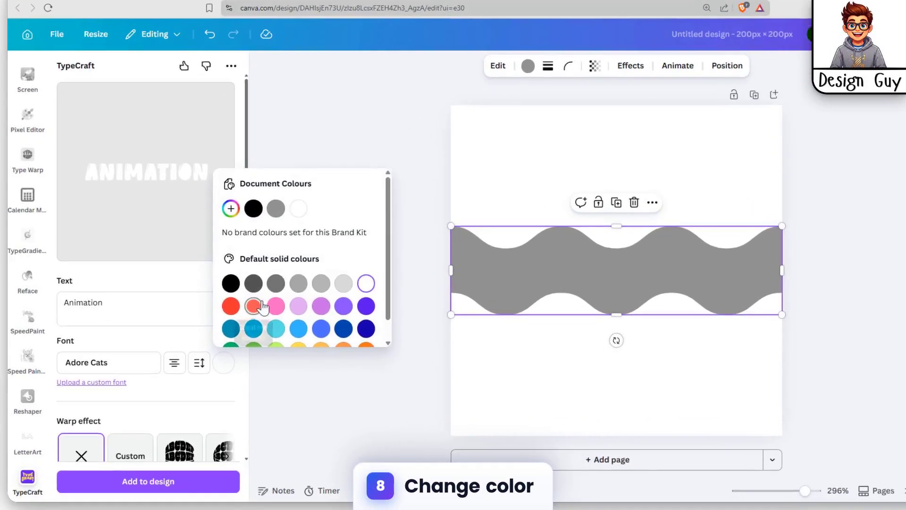
pyautogui.click(231, 306)
pyautogui.scroll(-1, 283, 326)
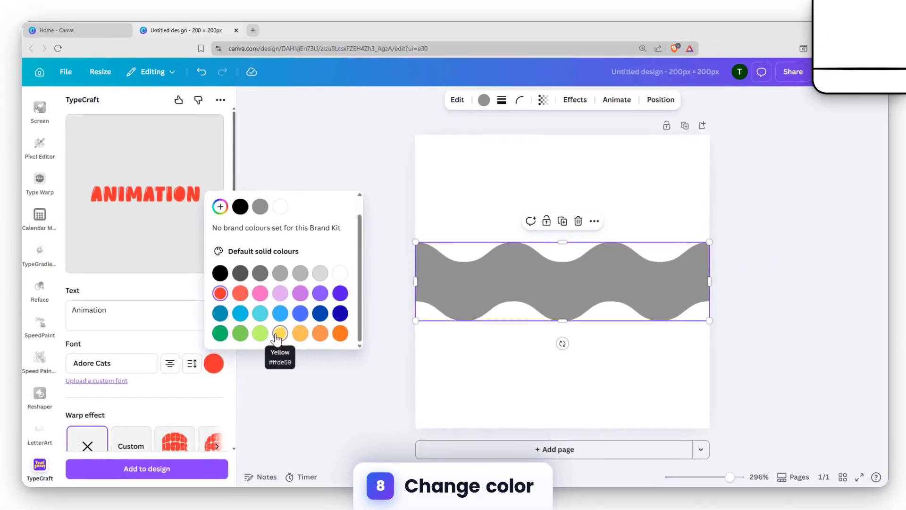
pyautogui.click(279, 334)
pyautogui.click(300, 333)
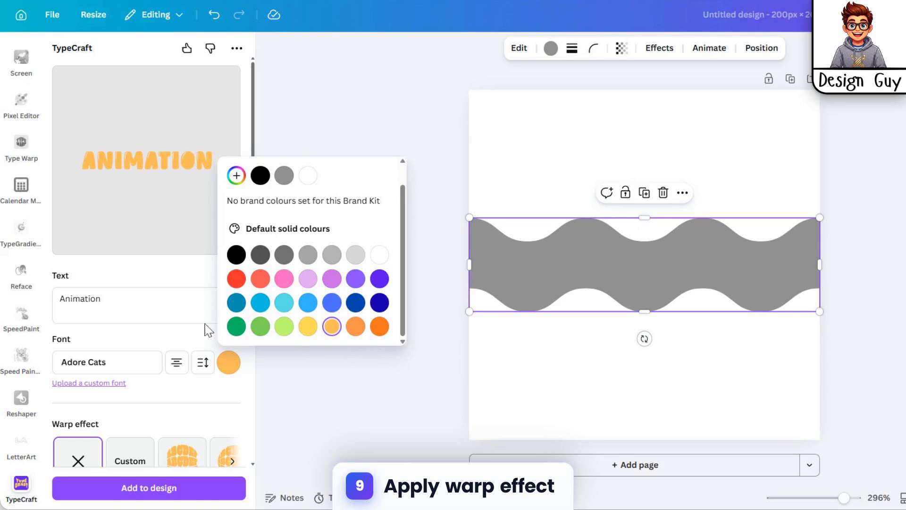
pyautogui.click(236, 330)
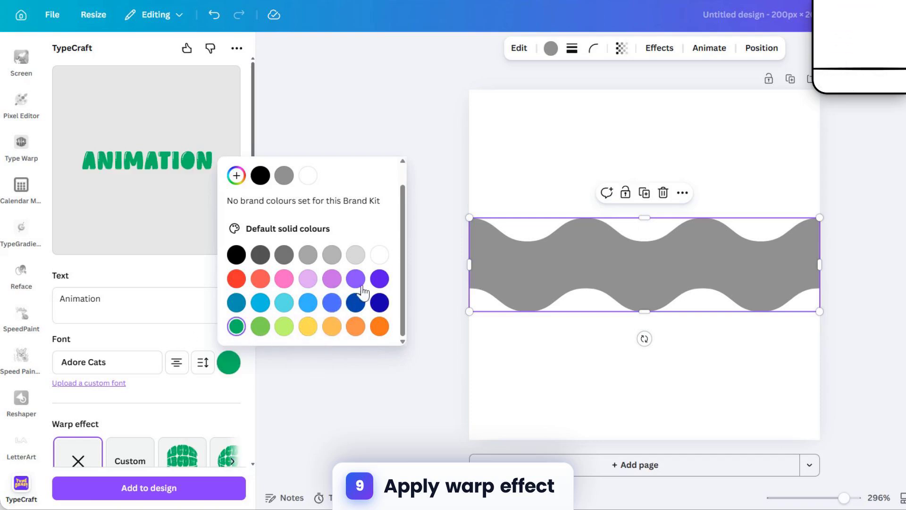
pyautogui.click(380, 279)
pyautogui.click(149, 331)
# Choose the Custom warp effect and distort the Animation text by moving its corner and upper control points
pyautogui.scroll(-3, 148, 331)
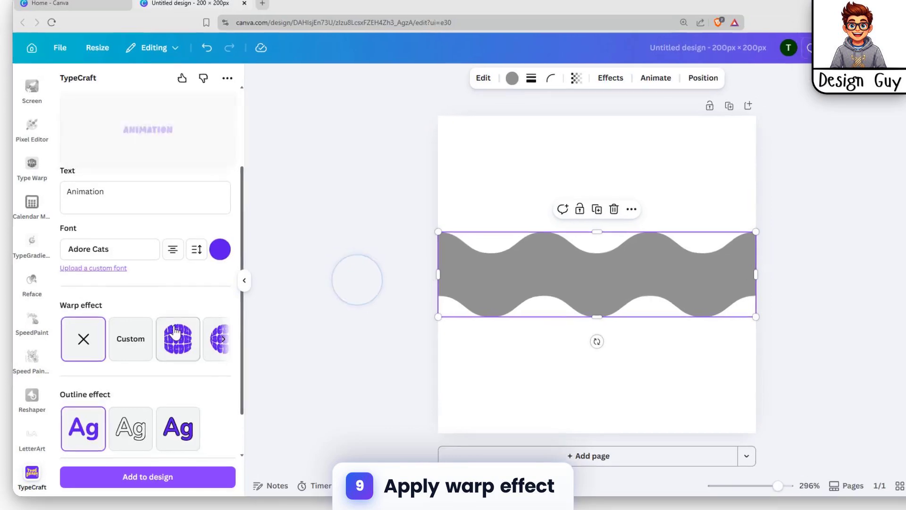
pyautogui.scroll(-1, 165, 342)
pyautogui.scroll(2, 163, 344)
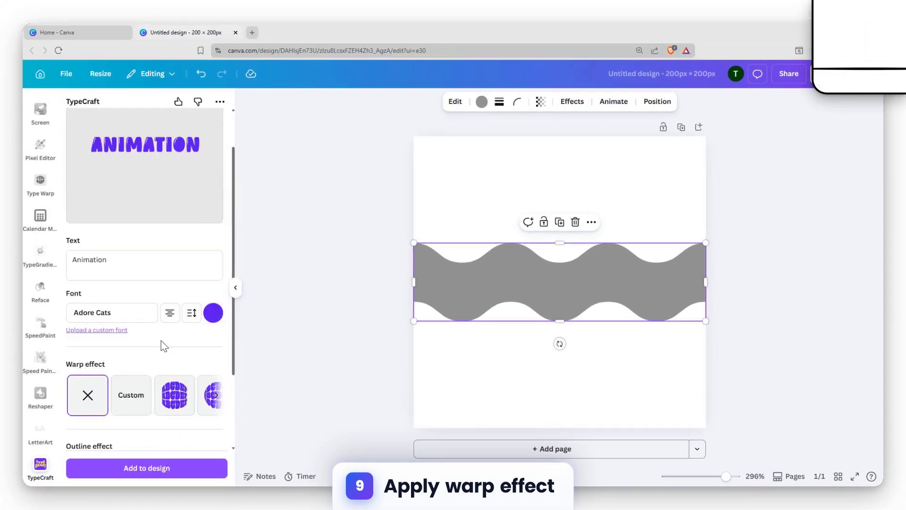
pyautogui.scroll(-2, 163, 344)
pyautogui.scroll(2, 155, 335)
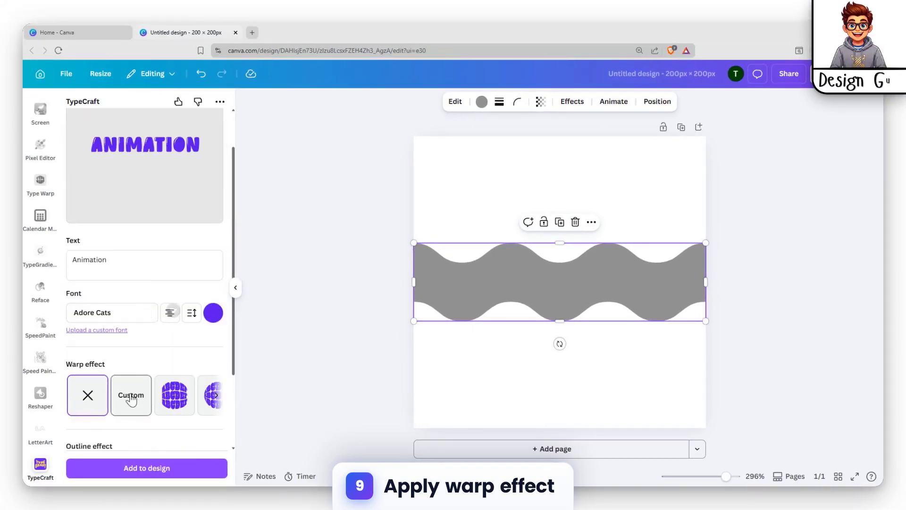
pyautogui.scroll(-2, 134, 397)
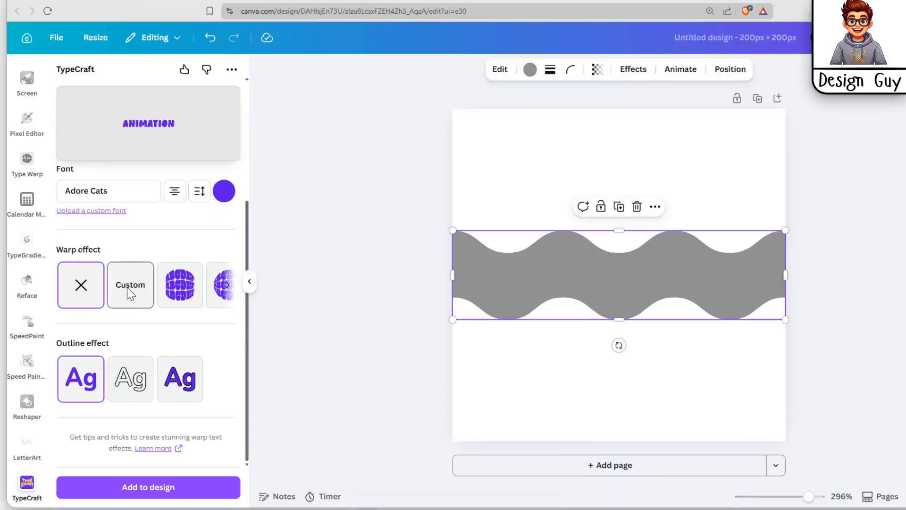
pyautogui.click(129, 294)
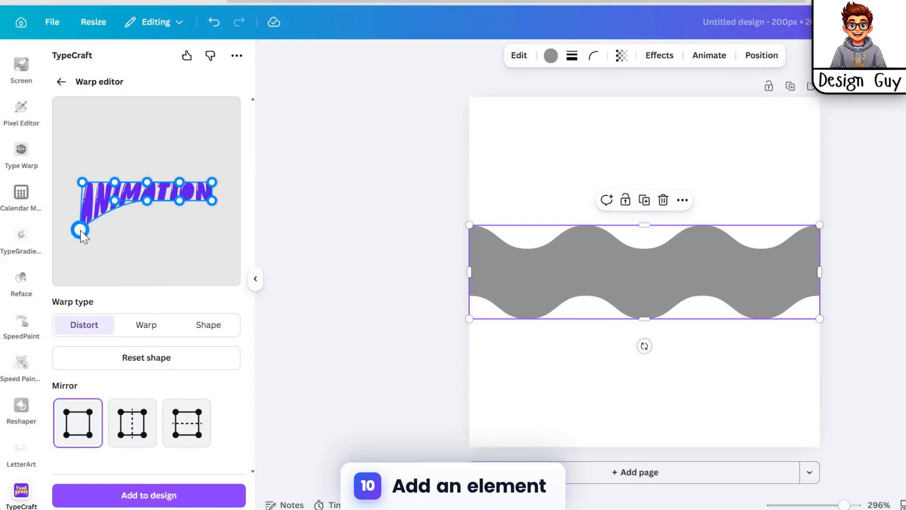
pyautogui.moveTo(85, 212); pyautogui.dragTo(80, 171)
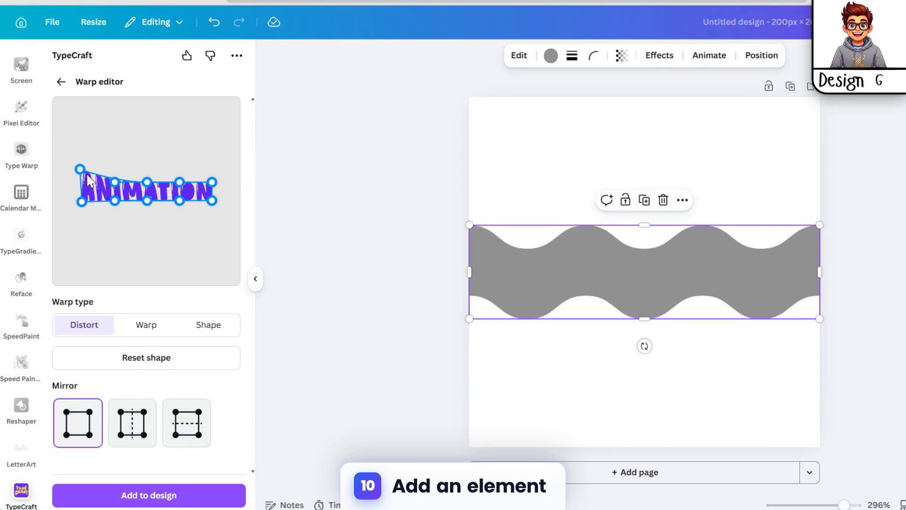
pyautogui.moveTo(147, 182); pyautogui.dragTo(143, 177)
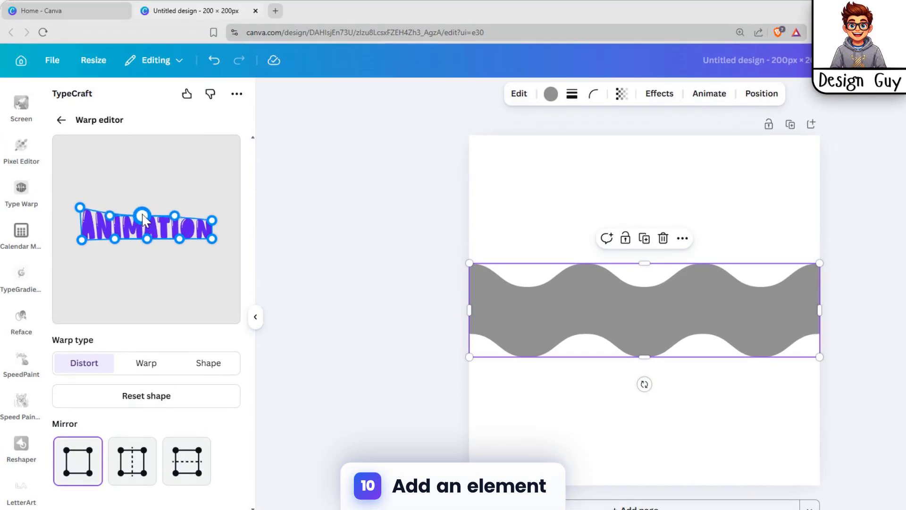
pyautogui.moveTo(141, 225); pyautogui.dragTo(114, 231)
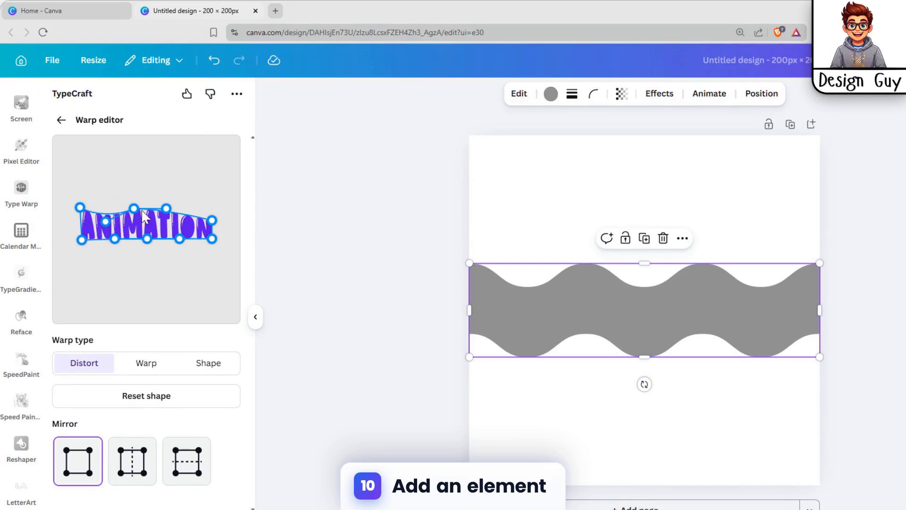
pyautogui.moveTo(211, 221); pyautogui.dragTo(206, 208)
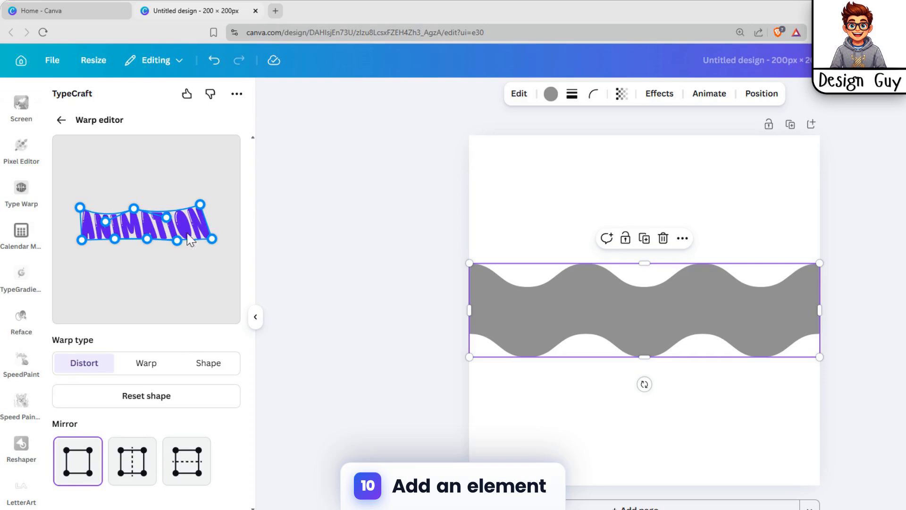
# Adjust the lower control points of the warp to curve the text's bottom edge
pyautogui.moveTo(207, 231); pyautogui.dragTo(205, 227)
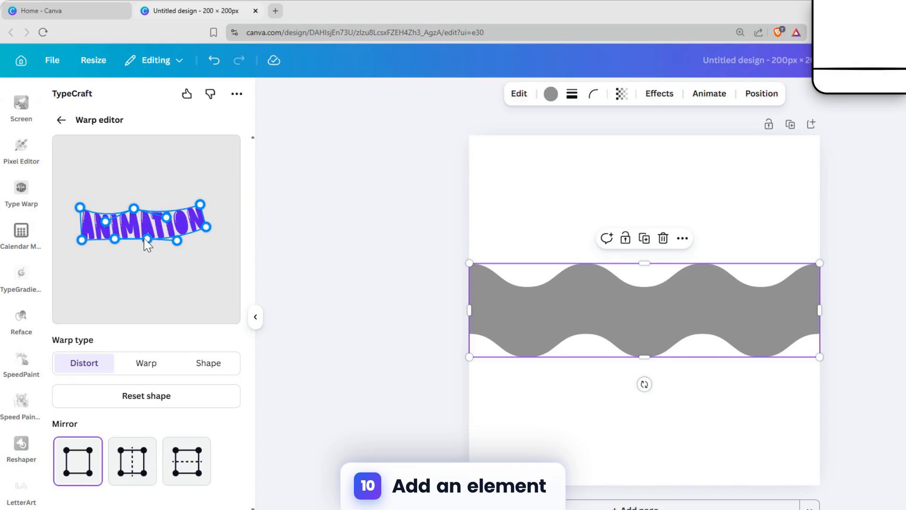
pyautogui.moveTo(144, 239); pyautogui.dragTo(141, 233)
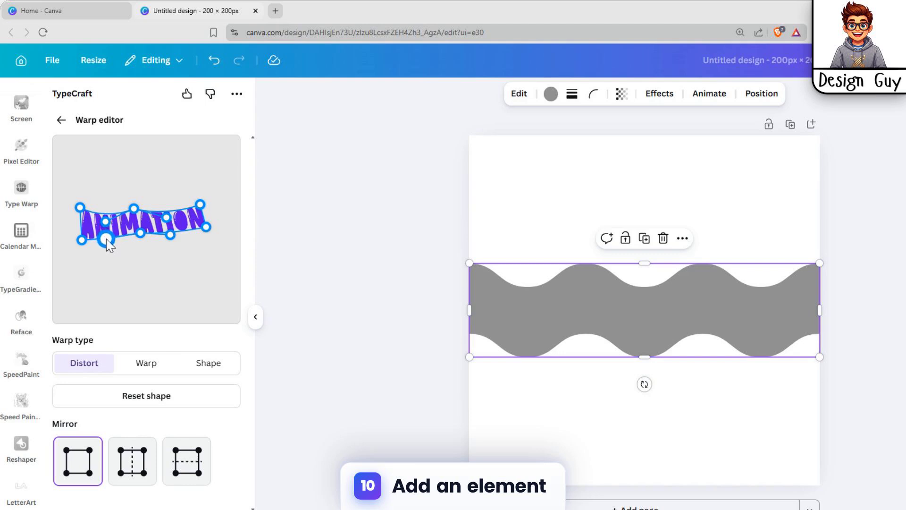
pyautogui.moveTo(102, 240); pyautogui.dragTo(112, 254)
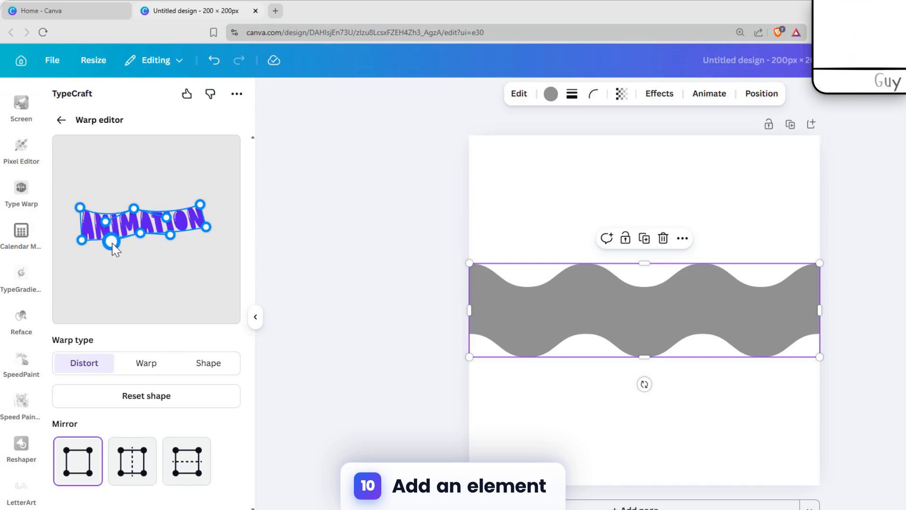
pyautogui.moveTo(106, 221); pyautogui.dragTo(109, 226)
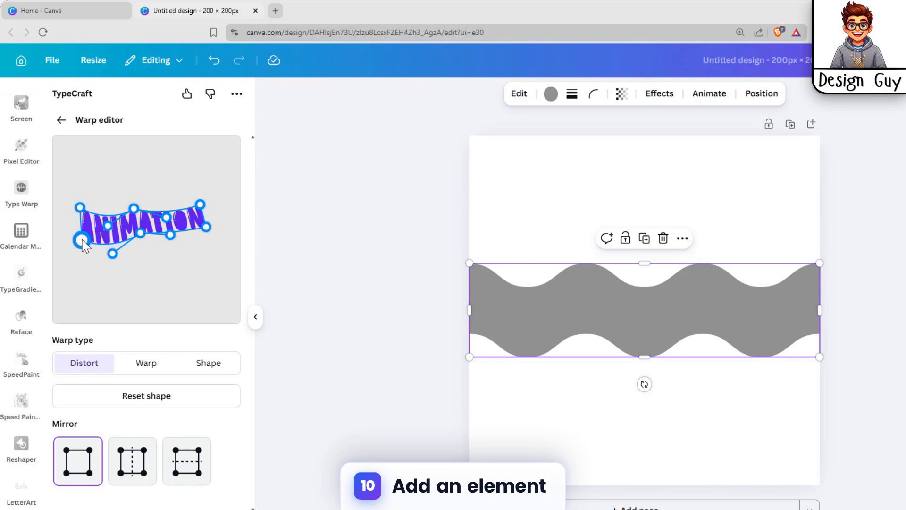
pyautogui.moveTo(73, 237); pyautogui.dragTo(80, 236)
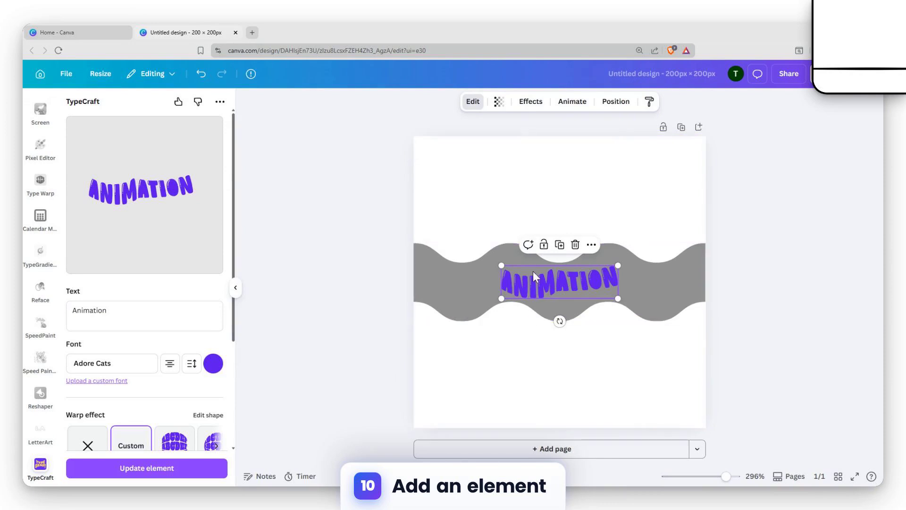
# Resize the added Animation text to about 92 px wide and position it over the wavy shape
pyautogui.moveTo(535, 276); pyautogui.dragTo(497, 261)
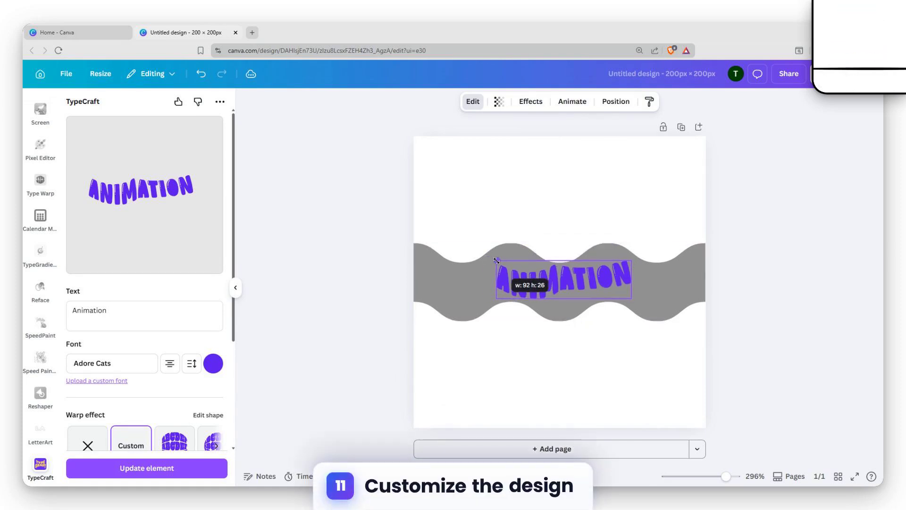
pyautogui.moveTo(590, 265); pyautogui.dragTo(596, 265)
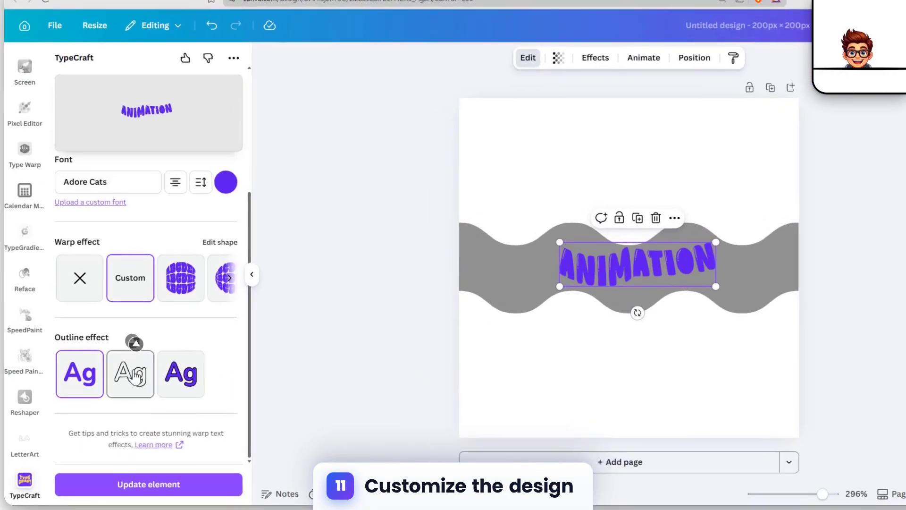
# Apply the outline effect to the text and update the element
pyautogui.click(116, 376)
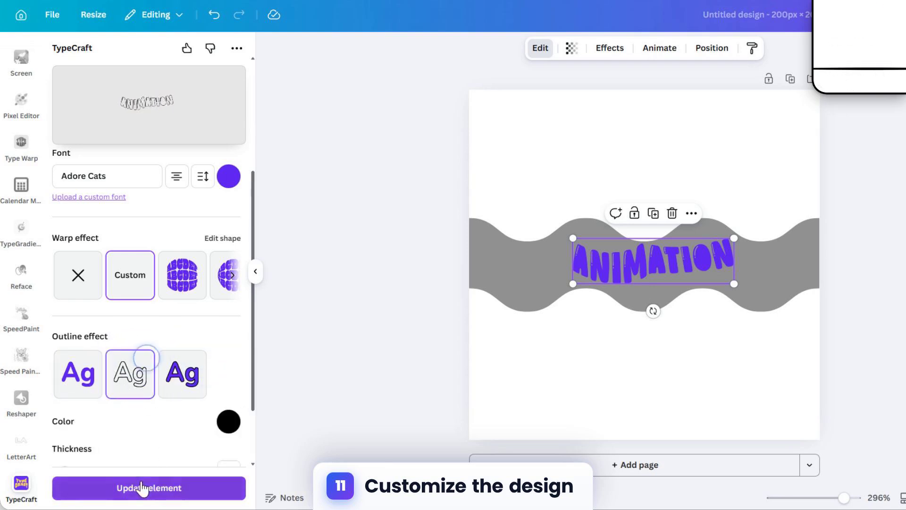
pyautogui.click(142, 488)
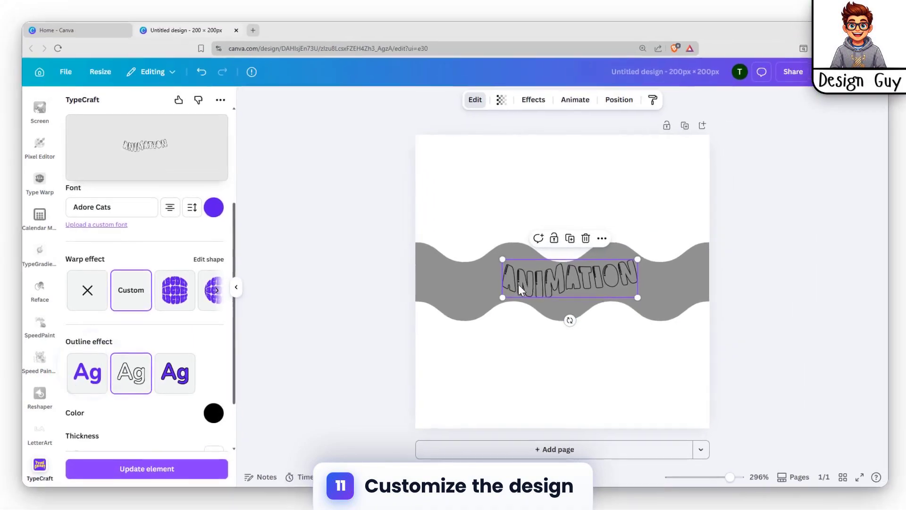
# Change the text's font to BEMOS and update the element
pyautogui.scroll(4, 186, 299)
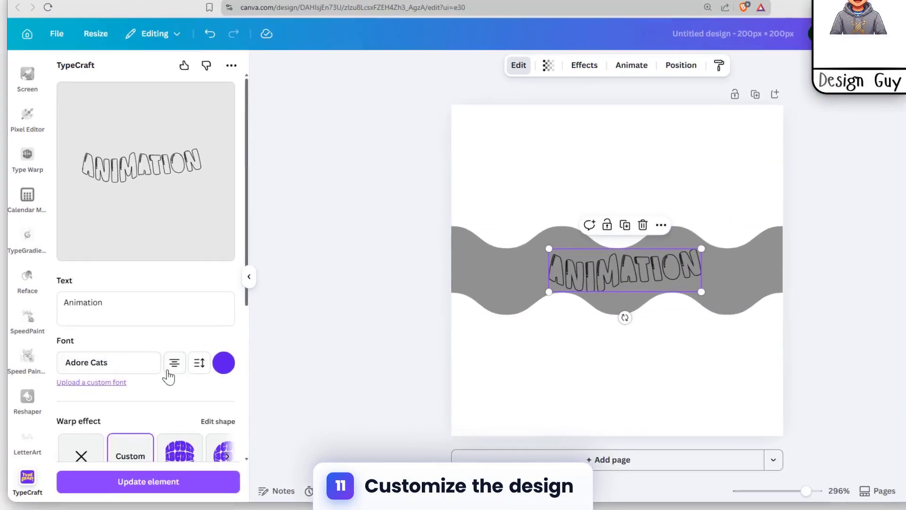
pyautogui.click(132, 364)
pyautogui.scroll(-2, 132, 377)
pyautogui.click(79, 323)
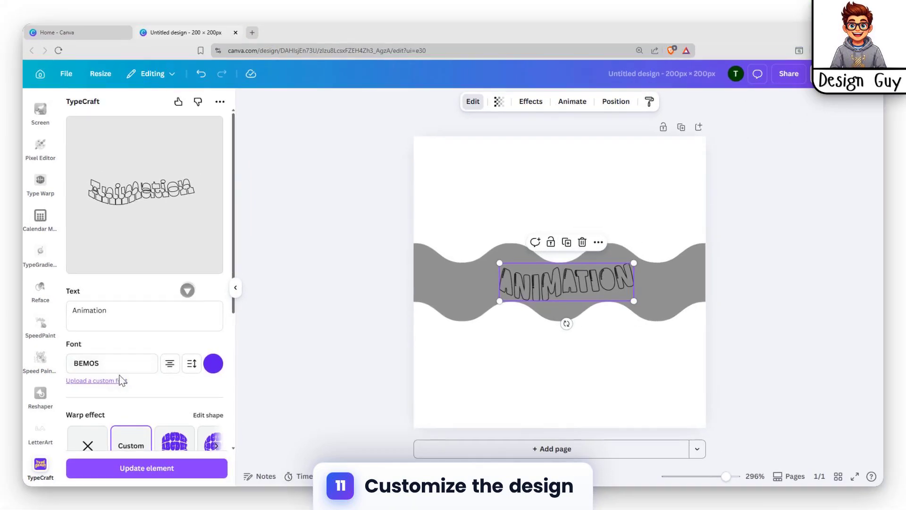
pyautogui.scroll(-2, 136, 380)
pyautogui.click(161, 468)
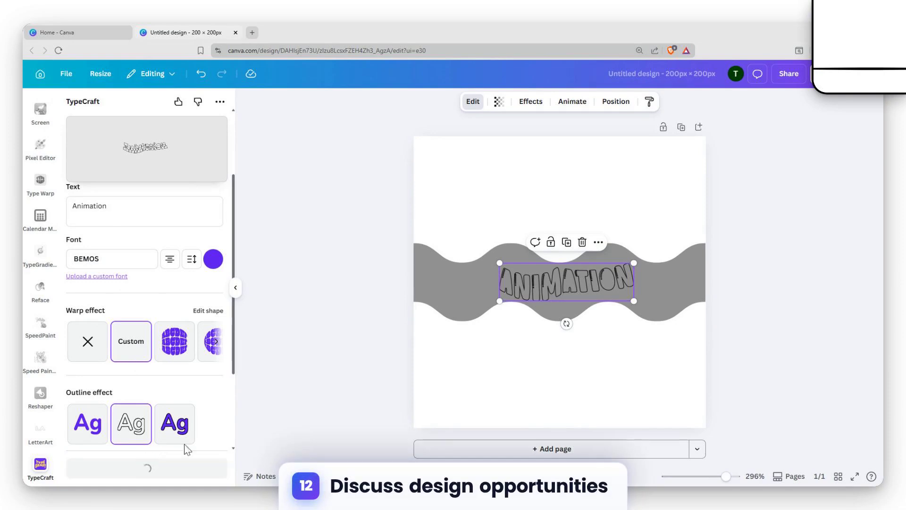
# Change the text's font to Accelerator and update the element
pyautogui.click(133, 261)
pyautogui.scroll(-2, 153, 293)
pyautogui.click(118, 244)
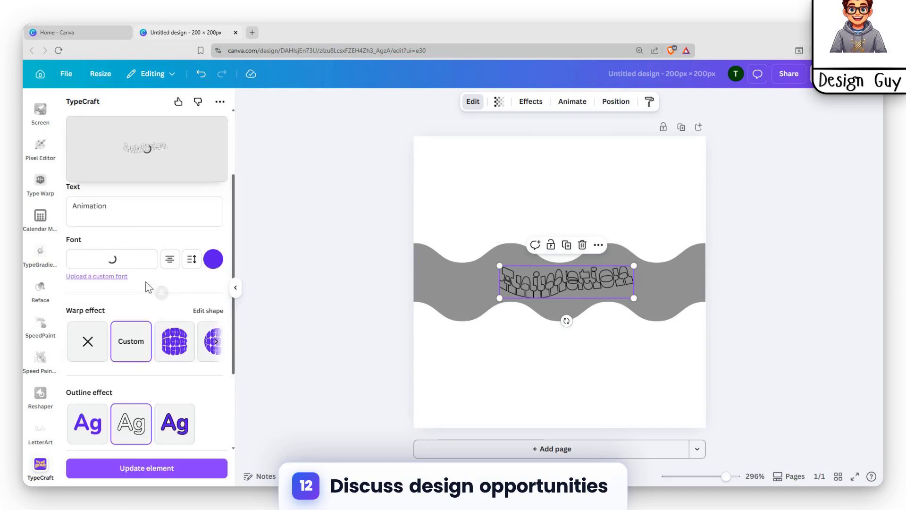
pyautogui.click(165, 467)
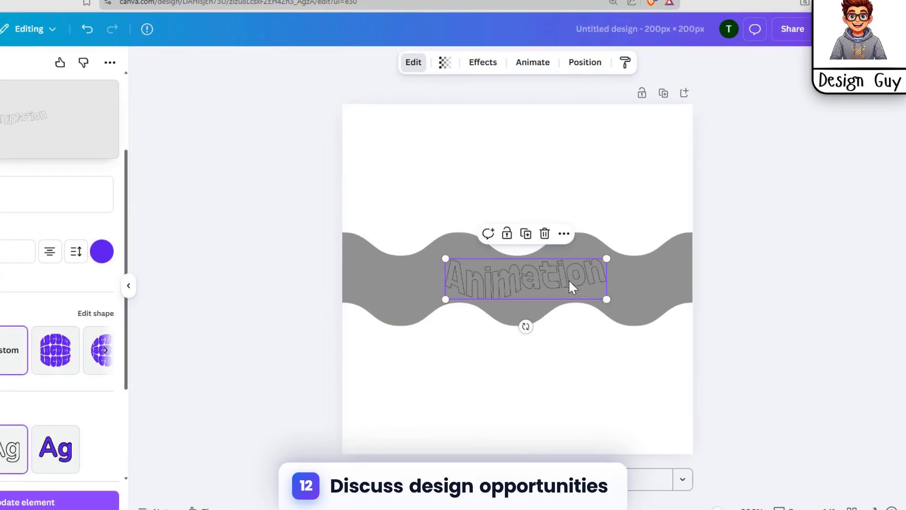
# Enlarge the Animation text across the wavy shape and nudge the shape slightly to sit beneath it
pyautogui.moveTo(571, 287); pyautogui.dragTo(653, 329)
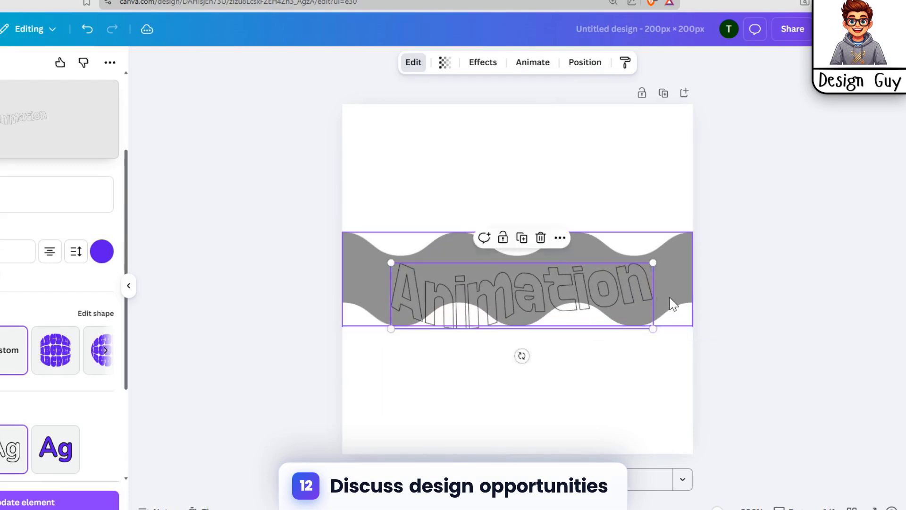
pyautogui.click(673, 304)
pyautogui.moveTo(586, 283)
pyautogui.mouseDown()
pyautogui.moveTo(589, 273)
pyautogui.moveTo(591, 291)
pyautogui.mouseUp()
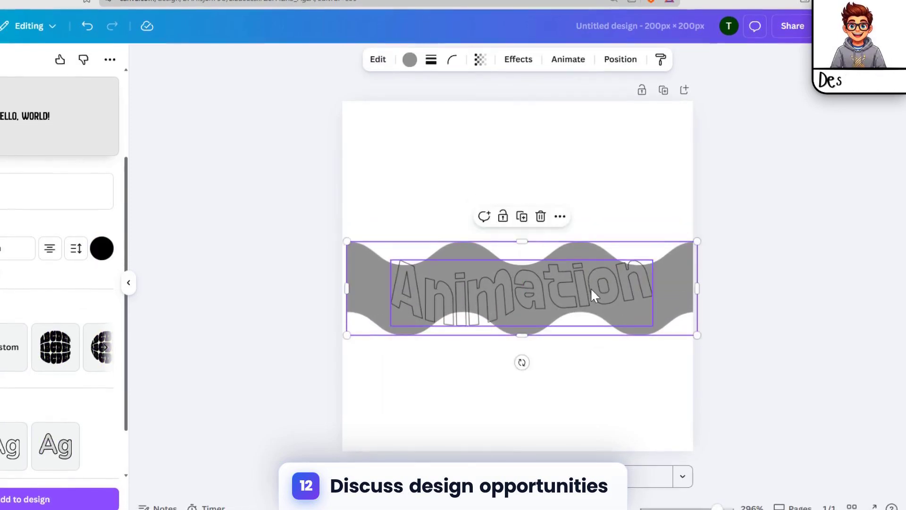
pyautogui.click(591, 289)
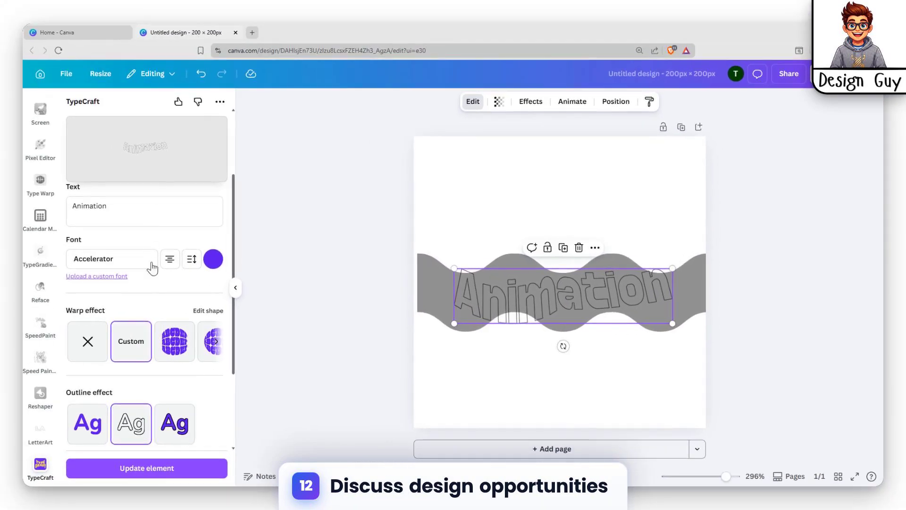
# Reopen the custom warp editor, raise the lower-left control point, and update the element
pyautogui.scroll(-2, 141, 331)
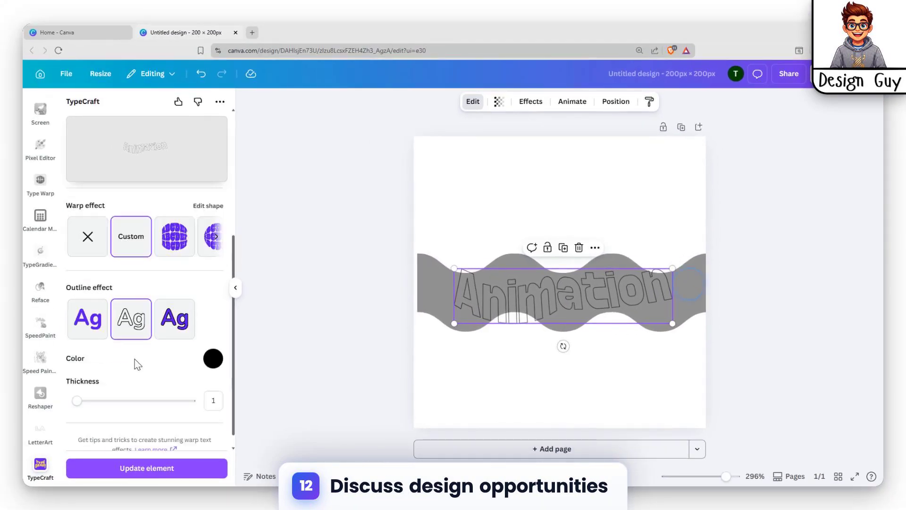
pyautogui.scroll(2, 131, 313)
pyautogui.click(134, 343)
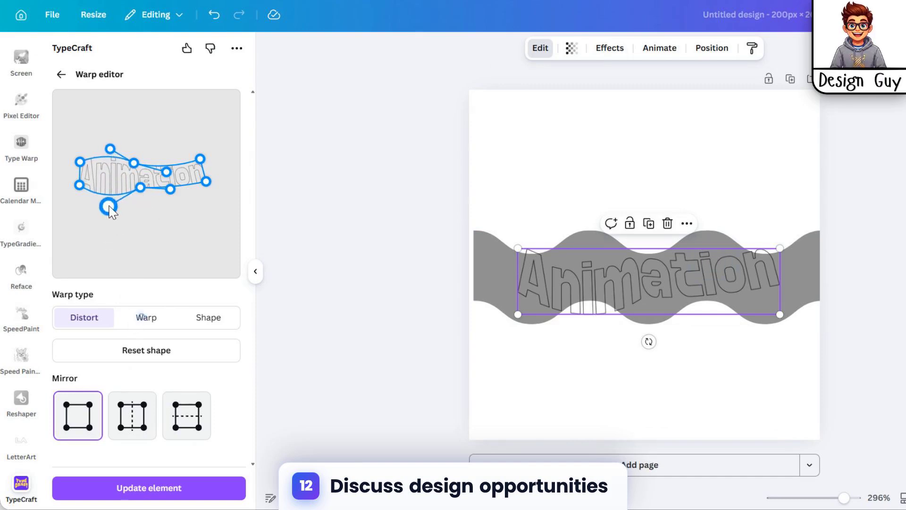
pyautogui.moveTo(110, 211); pyautogui.dragTo(113, 185)
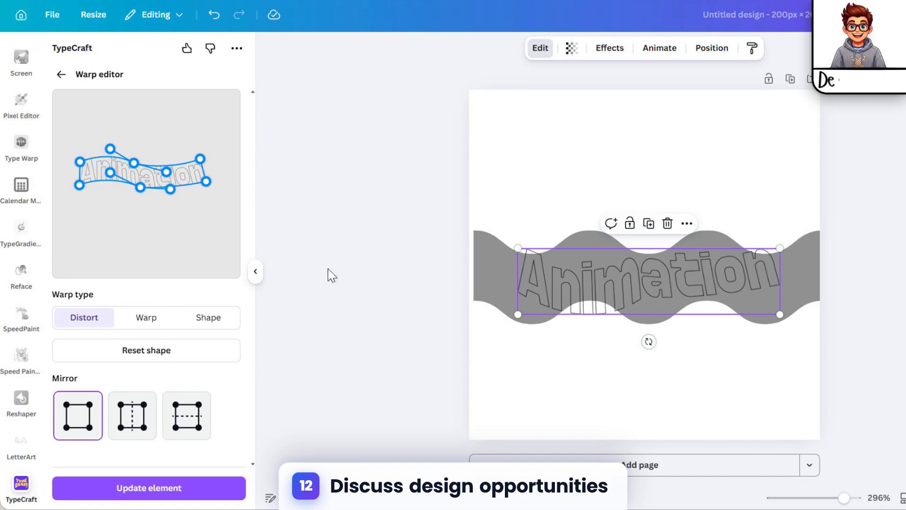
pyautogui.click(169, 489)
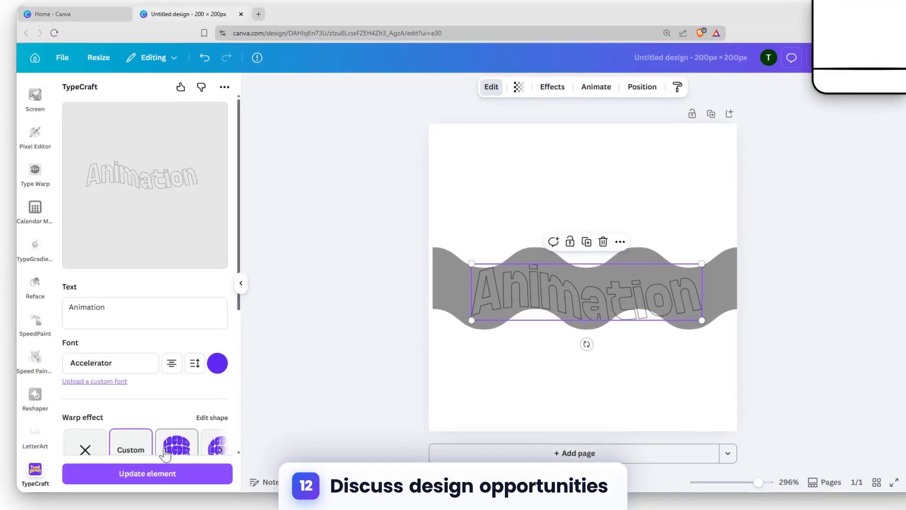
# Edit the warp shape again, adjusting an upper control point, and update the element
pyautogui.click(137, 444)
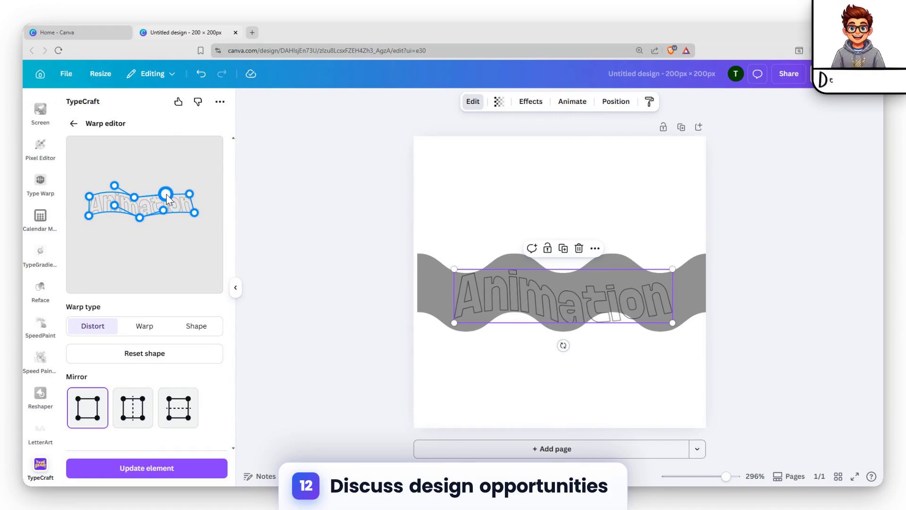
pyautogui.moveTo(166, 194); pyautogui.dragTo(165, 191)
pyautogui.click(212, 468)
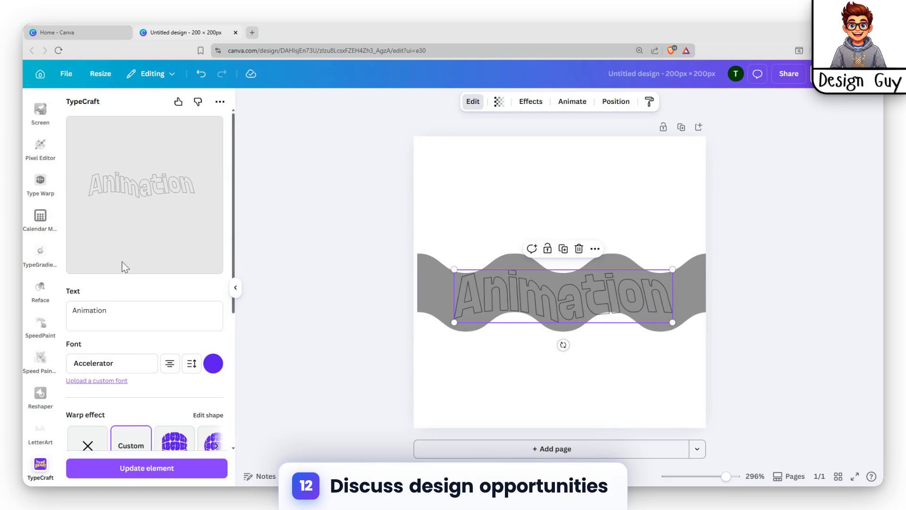
# Edit the warp shape once more, pulling the lower middle control point, and update the element
pyautogui.click(133, 432)
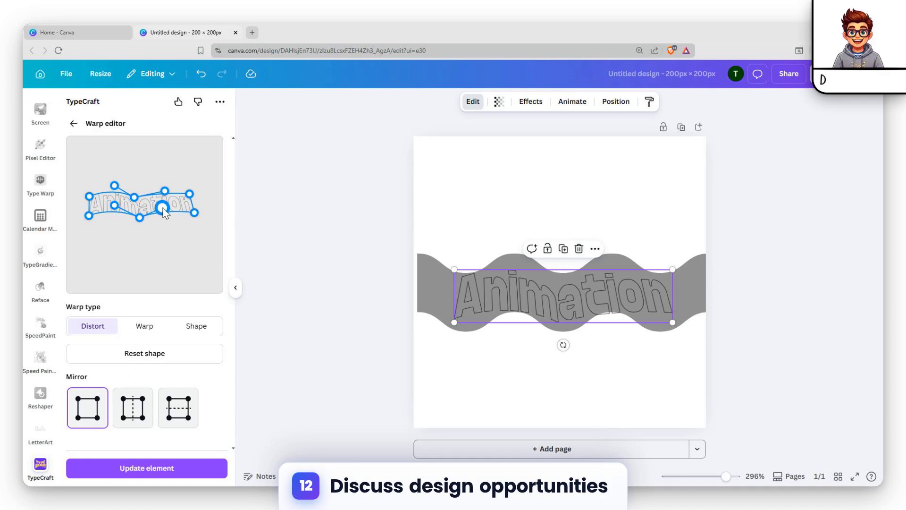
pyautogui.moveTo(162, 208); pyautogui.dragTo(143, 202)
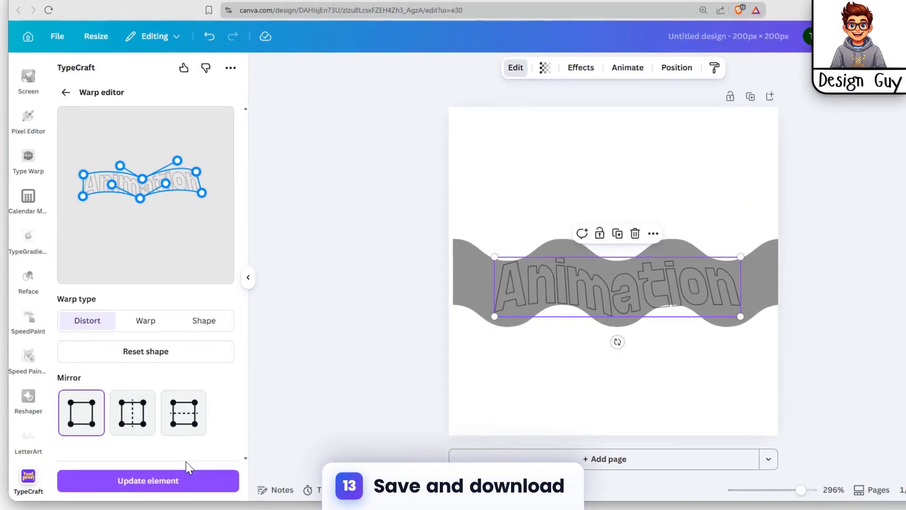
pyautogui.click(146, 468)
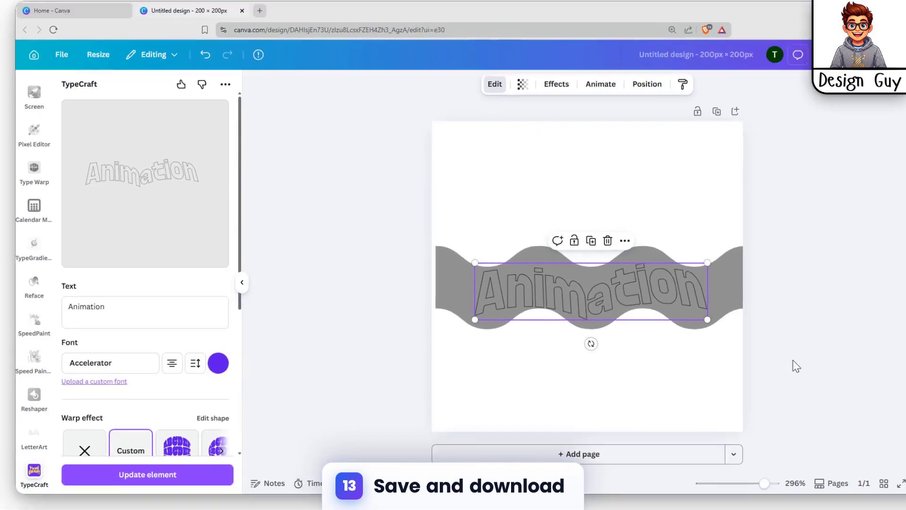
# Deselect the text and open the design's download options from sharing
pyautogui.click(741, 379)
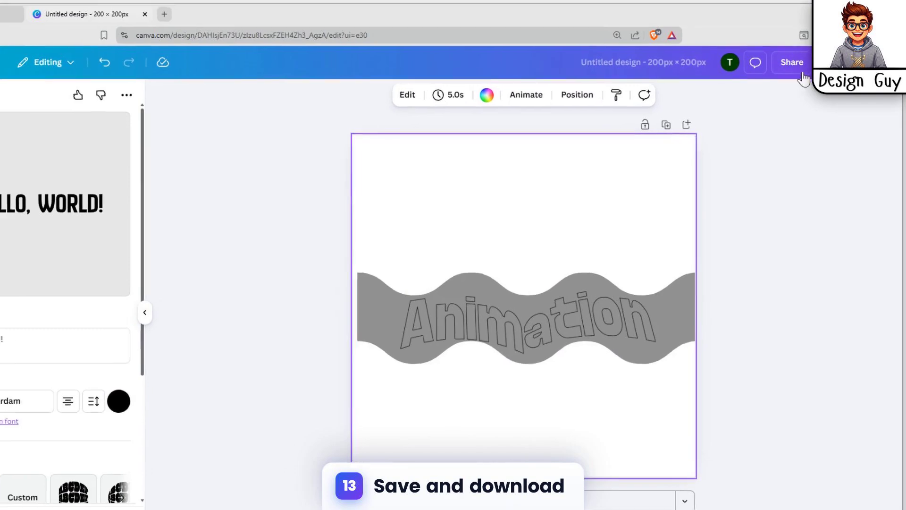
pyautogui.click(802, 70)
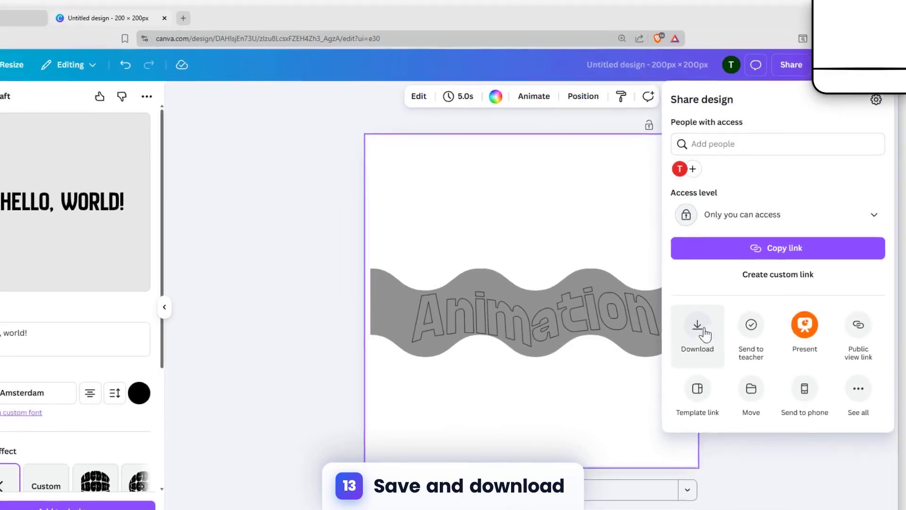
pyautogui.click(704, 333)
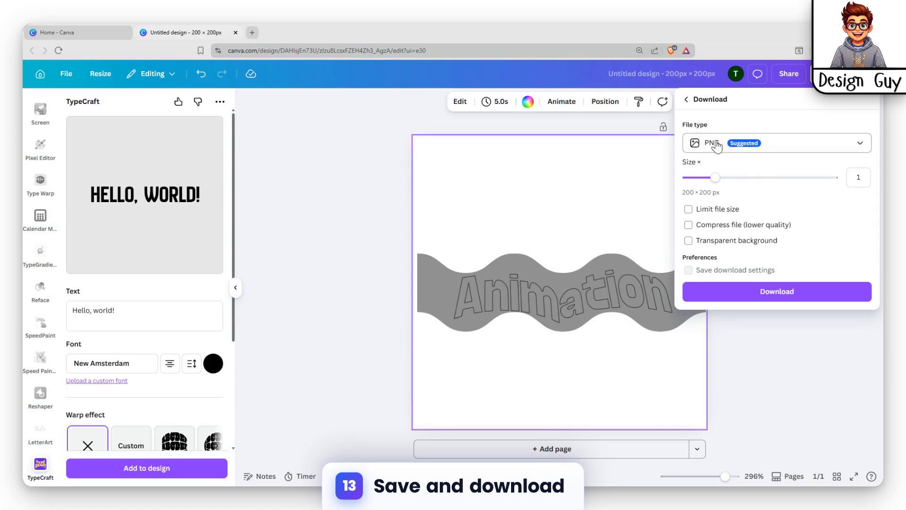